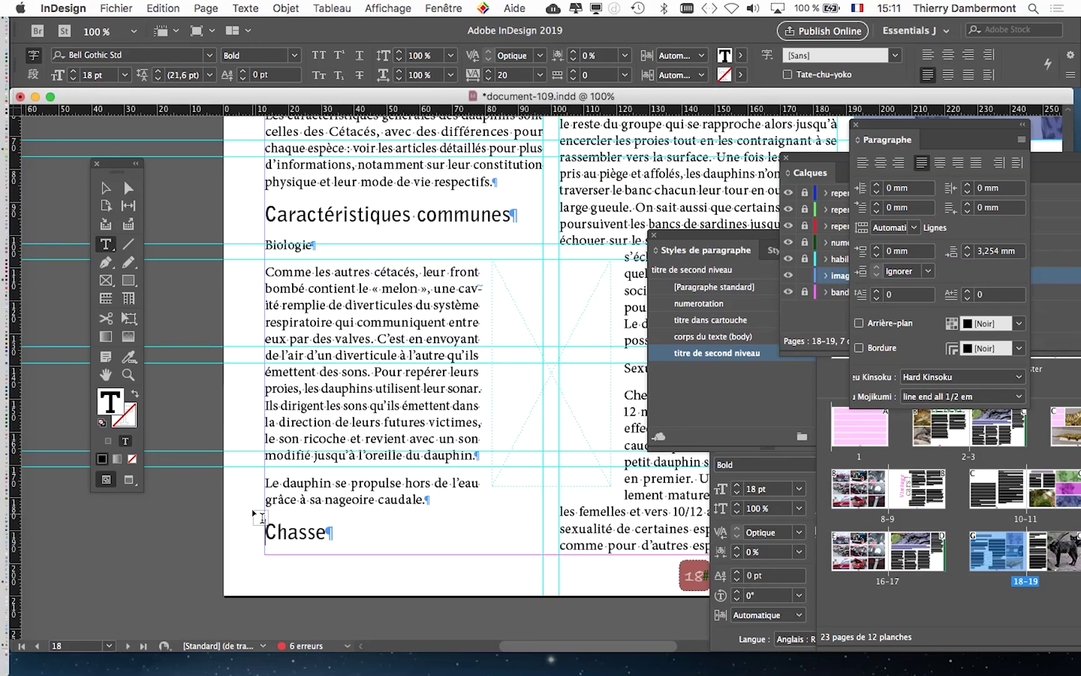
Step: Switch to object selection, move the Styles de paragraphe panel, and open the 'titre de second niveau' style options
{"action": "scroll", "coordinate": [269, 529], "scroll_direction": "up", "scroll_amount": 1}
{"action": "scroll", "coordinate": [269, 528], "scroll_direction": "up", "scroll_amount": 1}
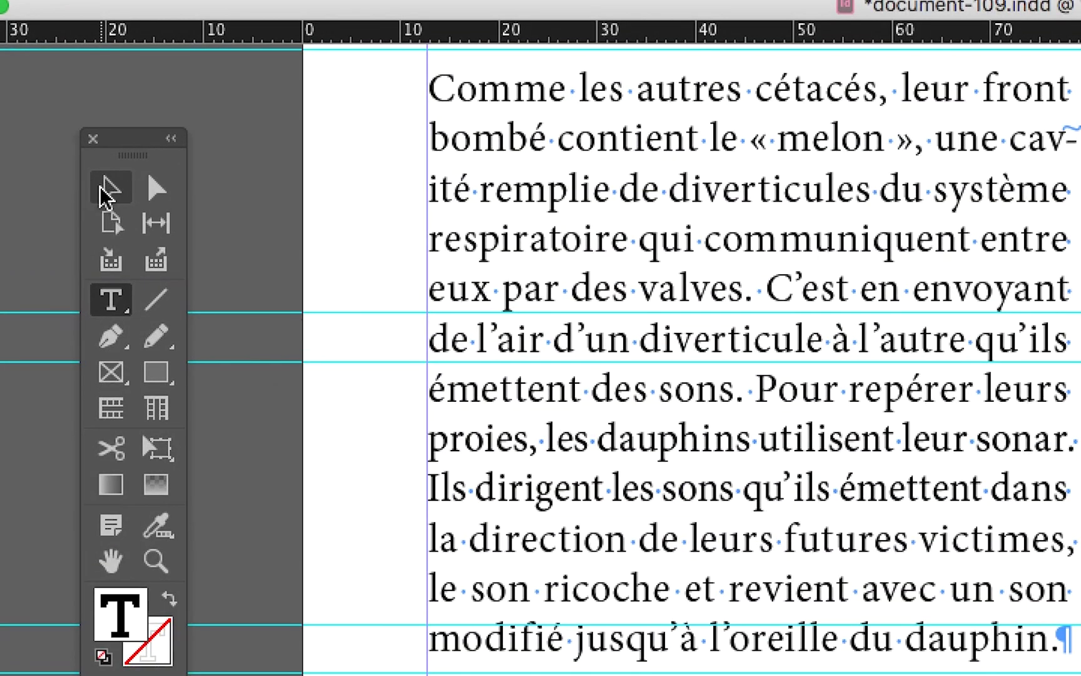
{"action": "left_click", "coordinate": [103, 188]}
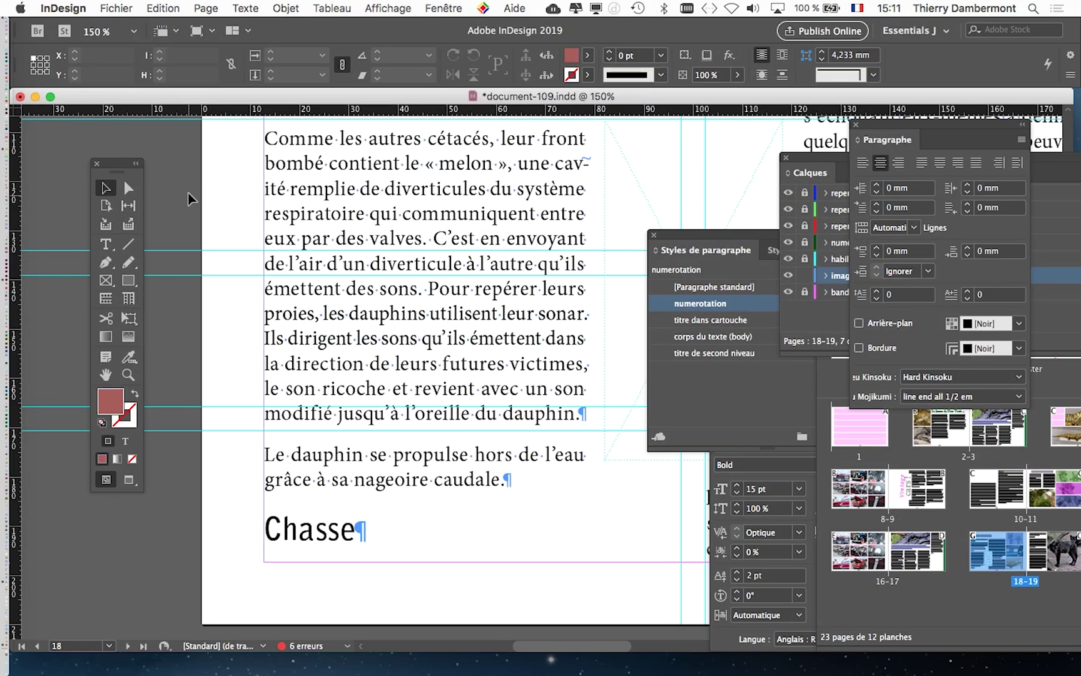
{"action": "scroll", "coordinate": [266, 279], "scroll_direction": "down", "scroll_amount": 1}
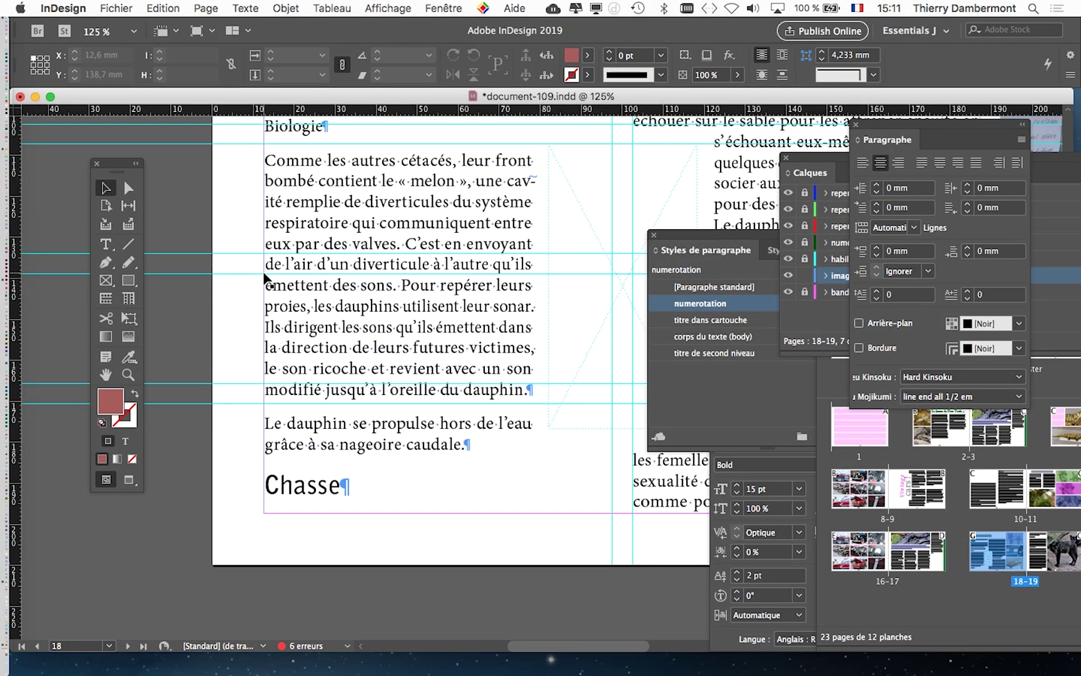
{"action": "scroll", "coordinate": [266, 278], "scroll_direction": "down", "scroll_amount": 1}
{"action": "mouse_move", "coordinate": [734, 232]}
{"action": "left_mouse_down"}
{"action": "mouse_move", "coordinate": [602, 150]}
{"action": "mouse_move", "coordinate": [559, 175]}
{"action": "left_mouse_up"}
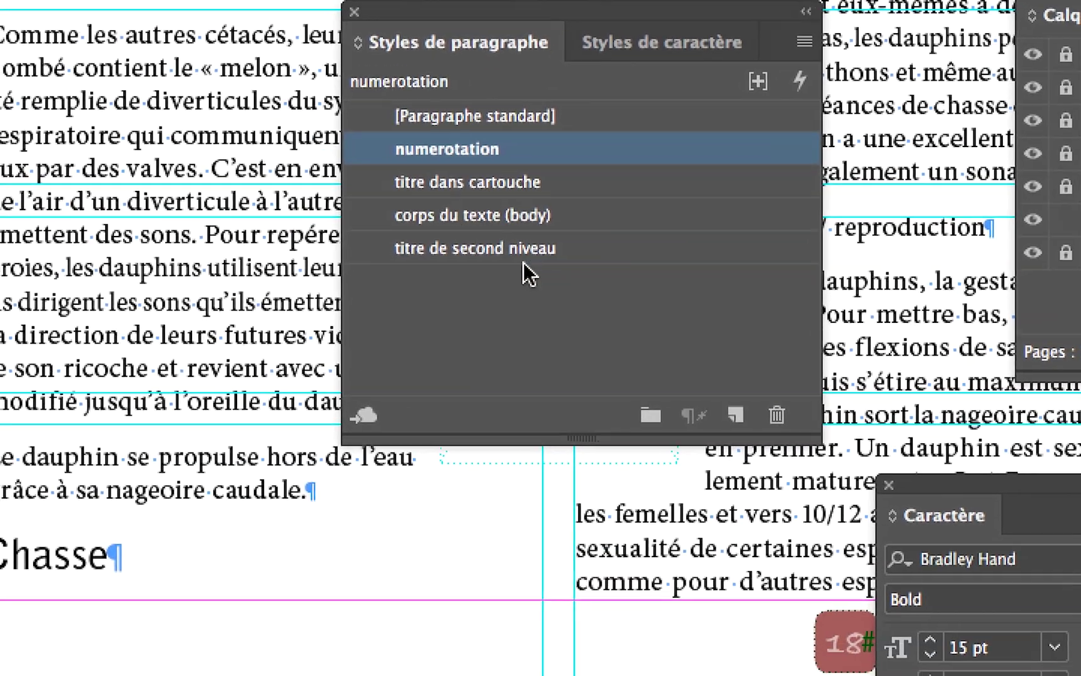
{"action": "left_click", "coordinate": [558, 259]}
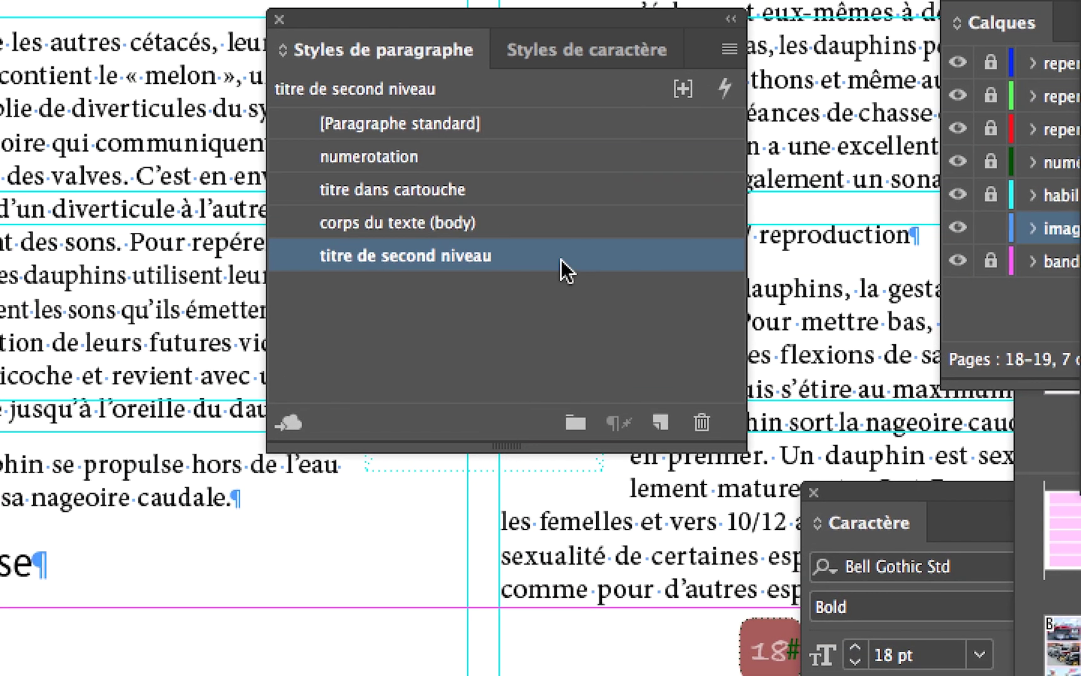
{"action": "double_click", "coordinate": [558, 259]}
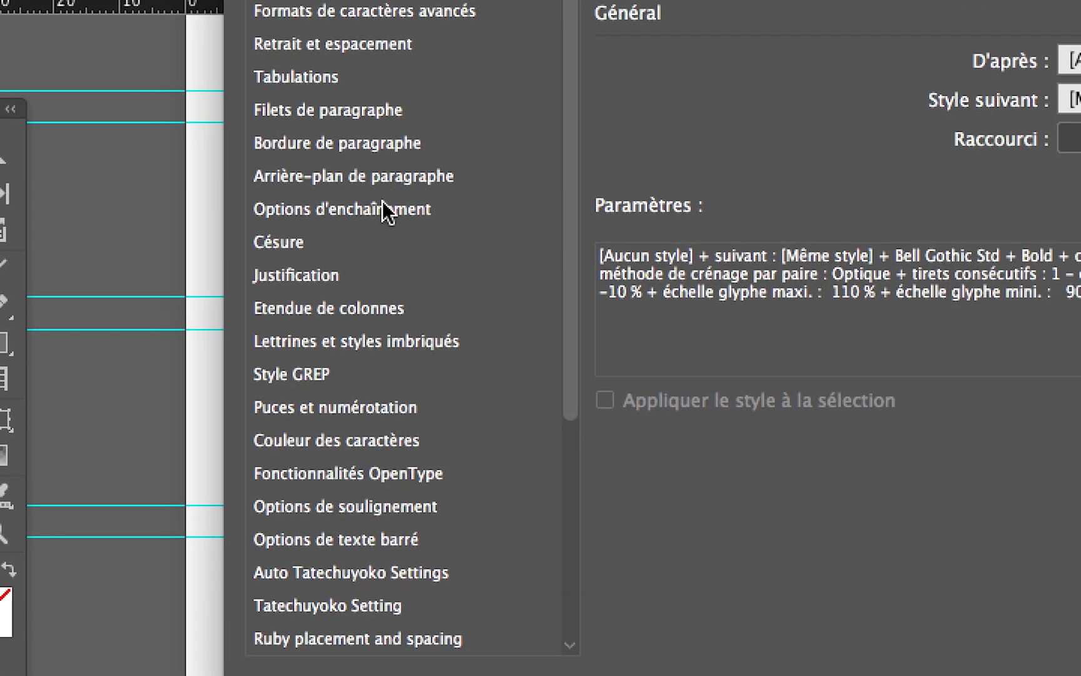
Step: Raise Paragraphes solidaires to 4 lignes in the style's Options d'enchaînement
{"action": "left_click", "coordinate": [388, 282]}
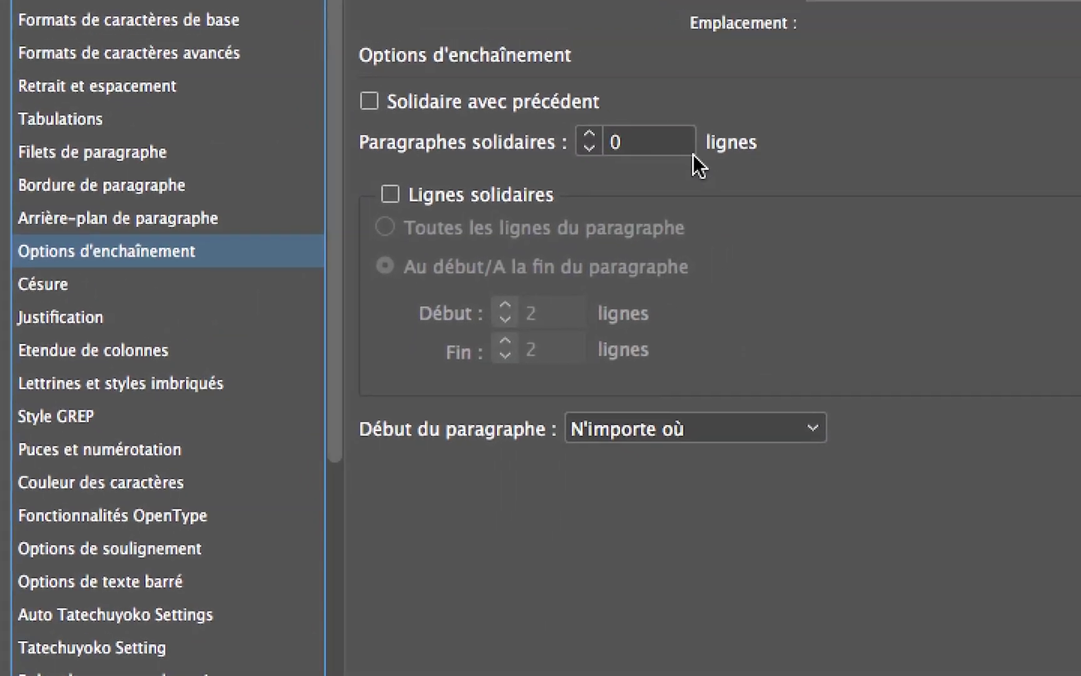
{"action": "left_click", "coordinate": [659, 153]}
{"action": "left_click", "coordinate": [659, 153]}
{"action": "type", "text": "4"}
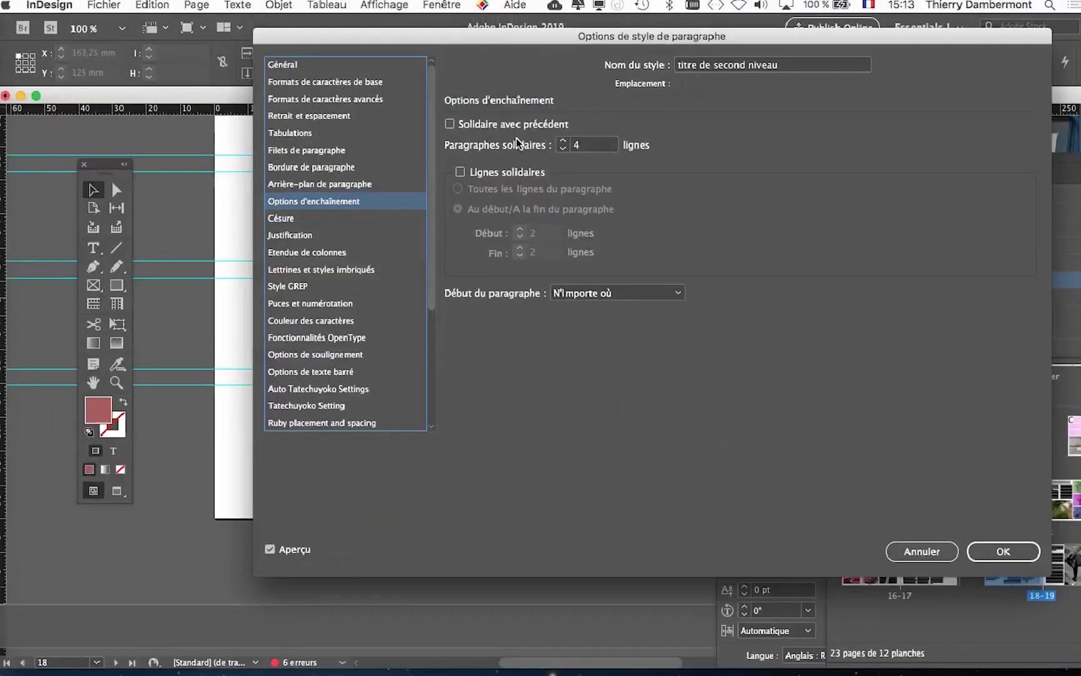
Step: Confirm the keep-with-next change and save the document as document-110.indd
{"action": "left_click", "coordinate": [990, 539]}
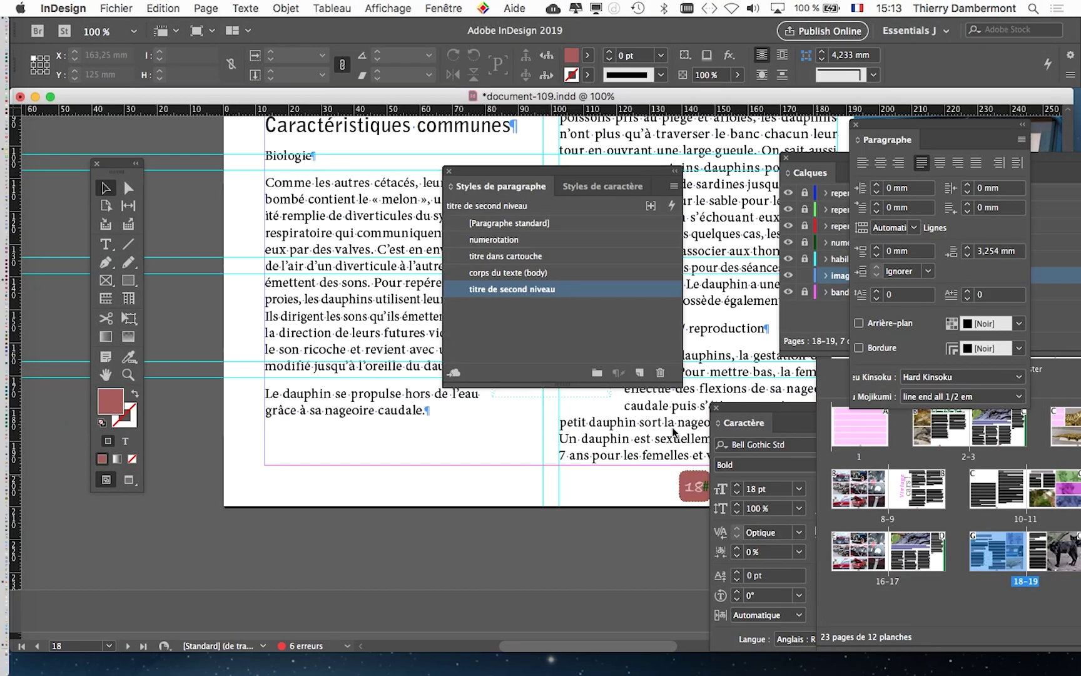
{"action": "left_click", "coordinate": [125, 8]}
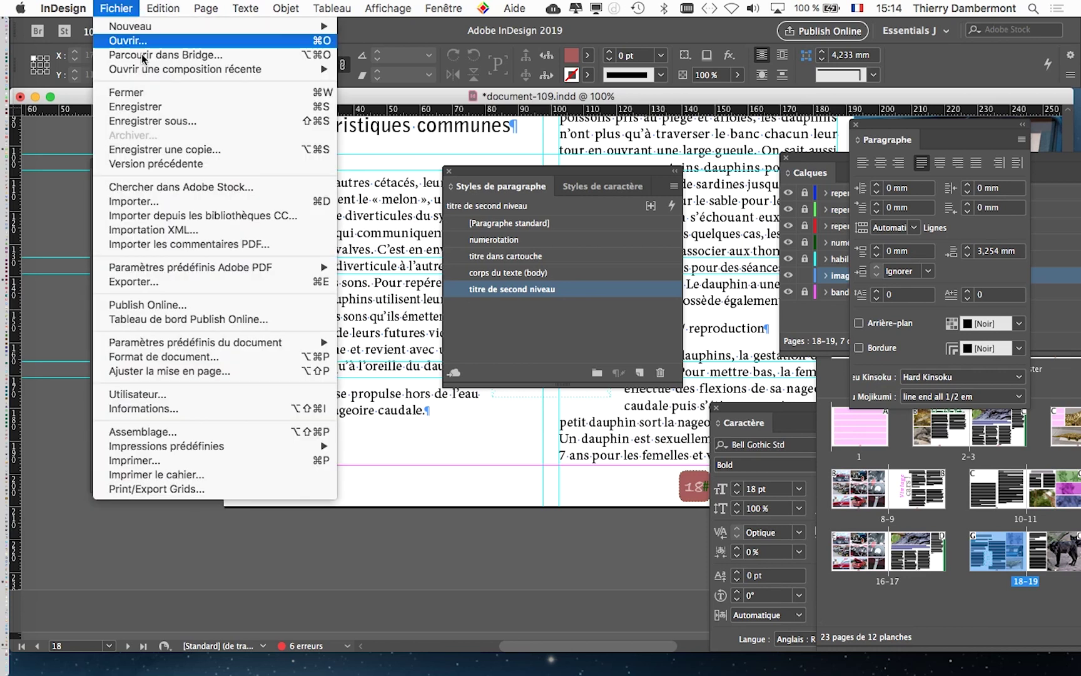
{"action": "left_click", "coordinate": [162, 123]}
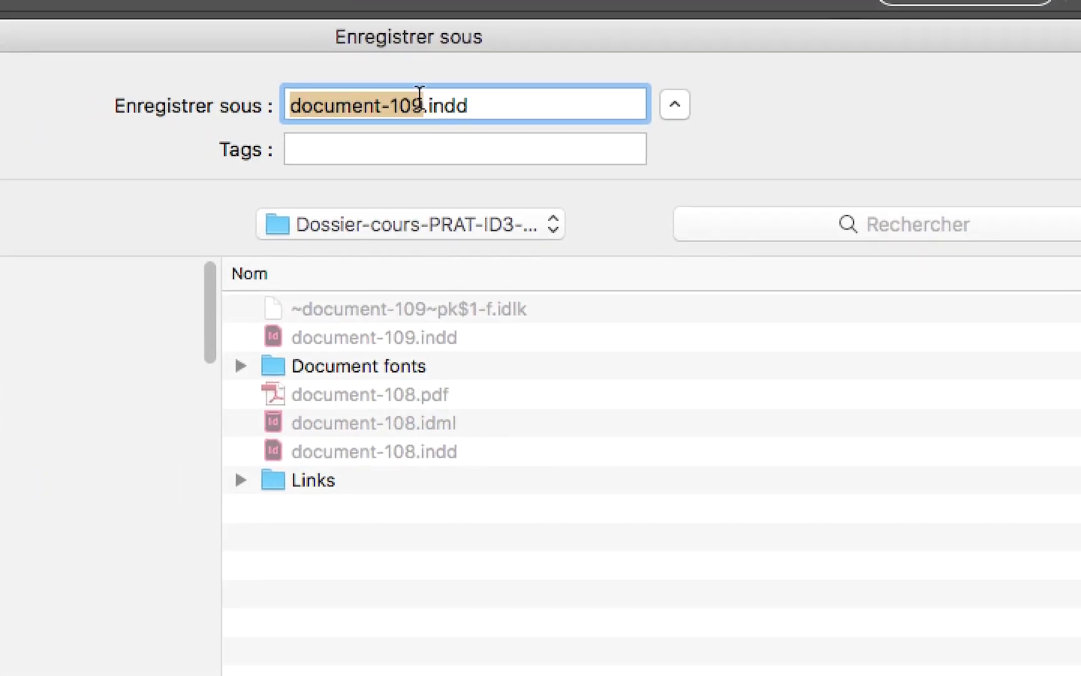
{"action": "left_click", "coordinate": [423, 105]}
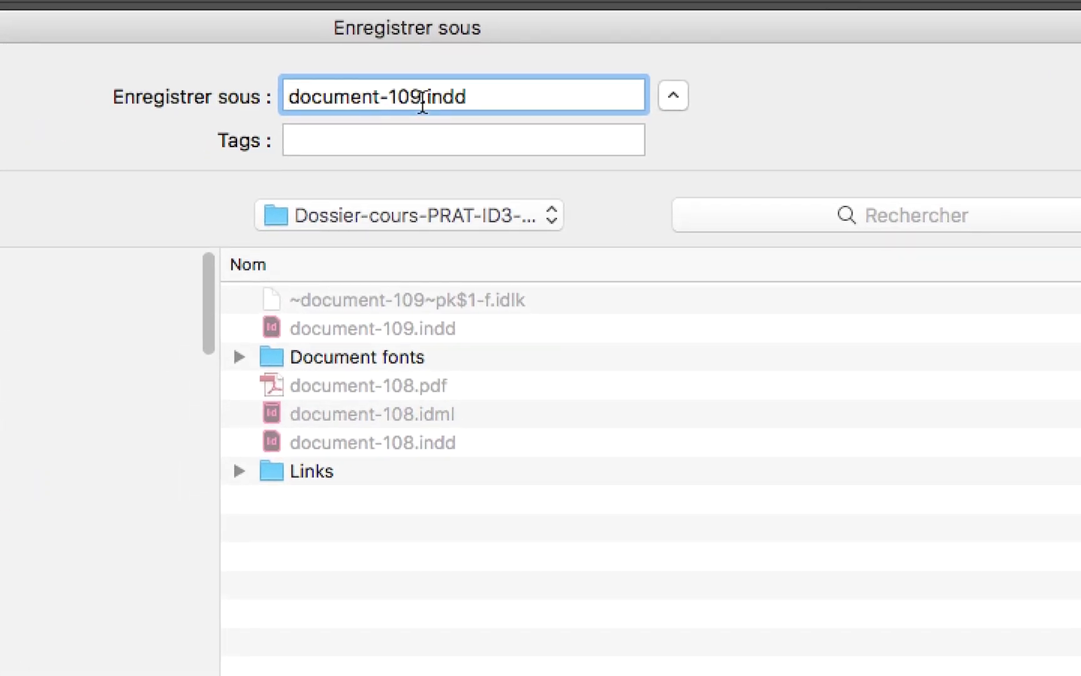
{"action": "key", "text": "BackSpace"}
{"action": "key", "text": "BackSpace"}
{"action": "type", "text": "10"}
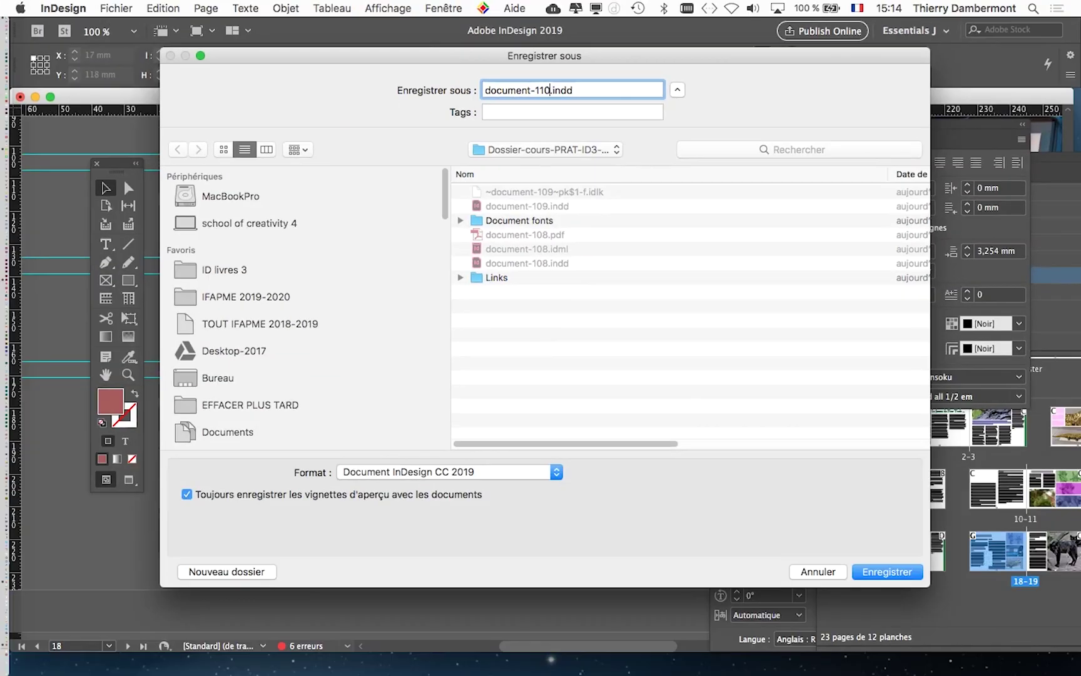
{"action": "key", "text": "Return"}
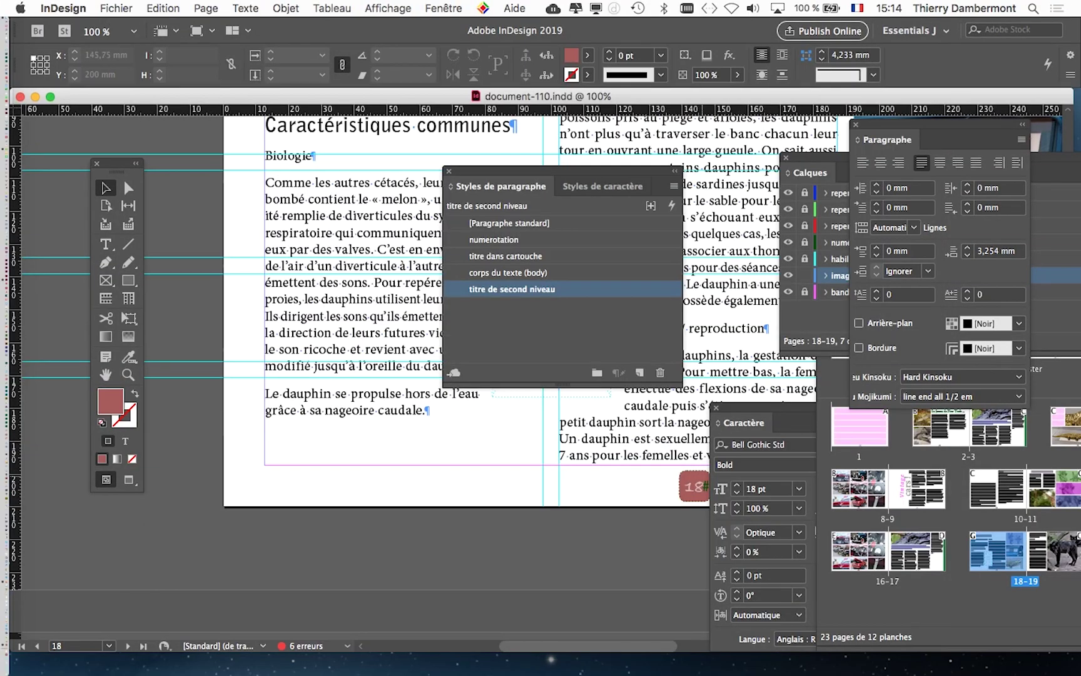
Step: Move the panels aside and zoom to 100% on the 'Les dauphins des îles' page headings
{"action": "left_click_drag", "start_coordinate": [500, 171], "coordinate": [649, 157]}
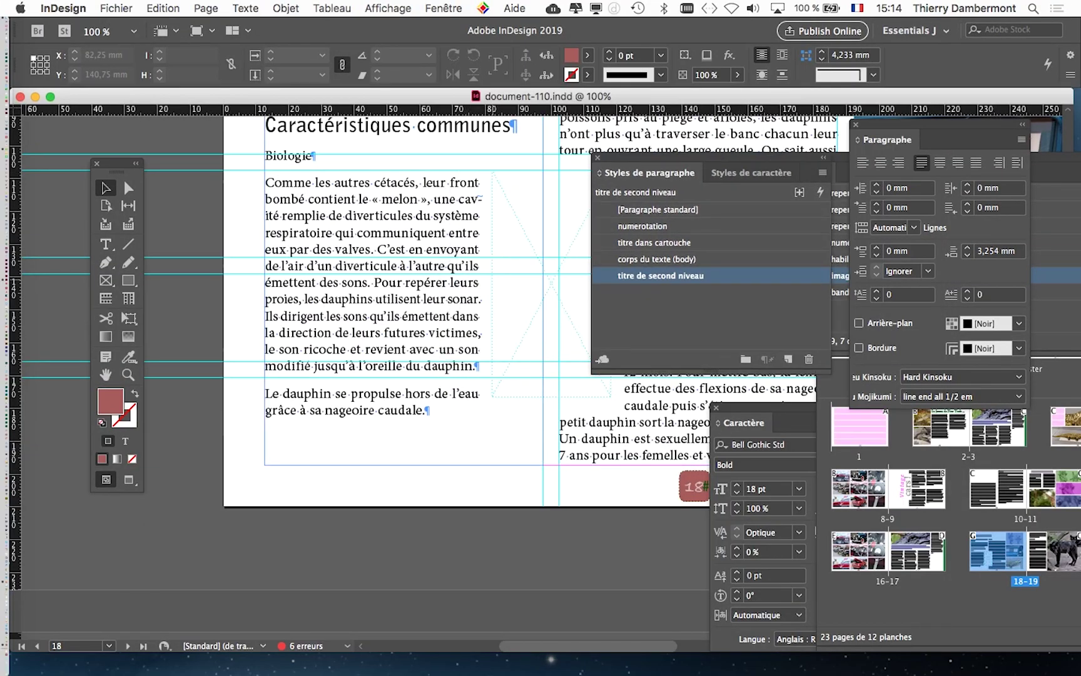
{"action": "key", "text": "super+minus"}
{"action": "key", "text": "super+minus"}
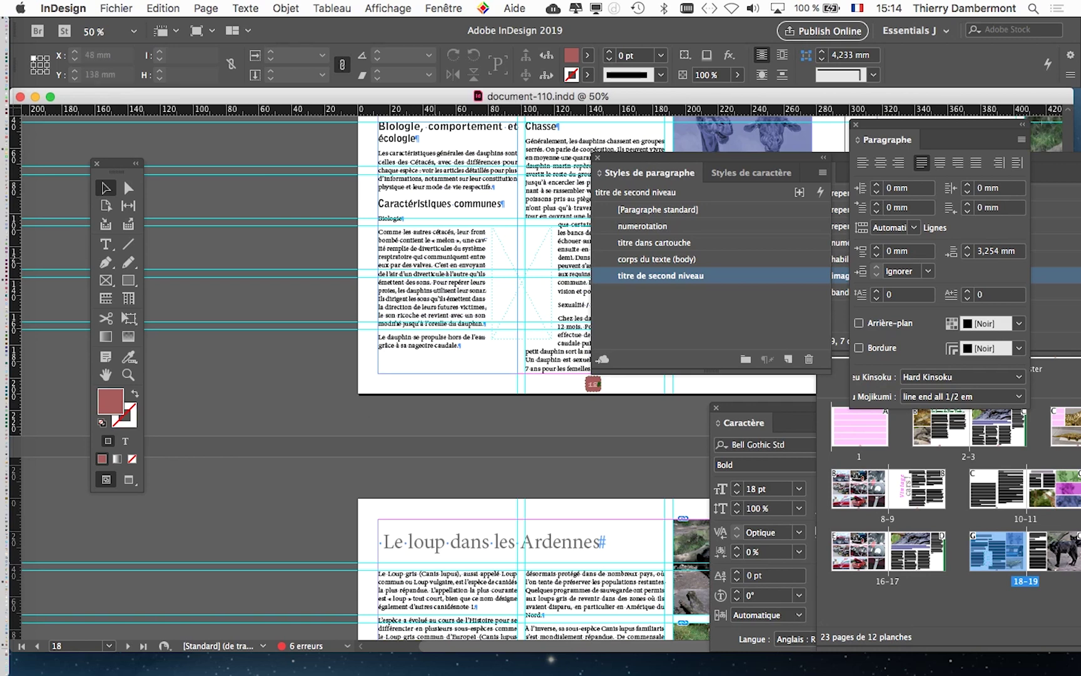
{"action": "scroll", "coordinate": [538, 294], "scroll_direction": "up", "scroll_amount": 3}
{"action": "scroll", "coordinate": [538, 295], "scroll_direction": "right", "scroll_amount": 5}
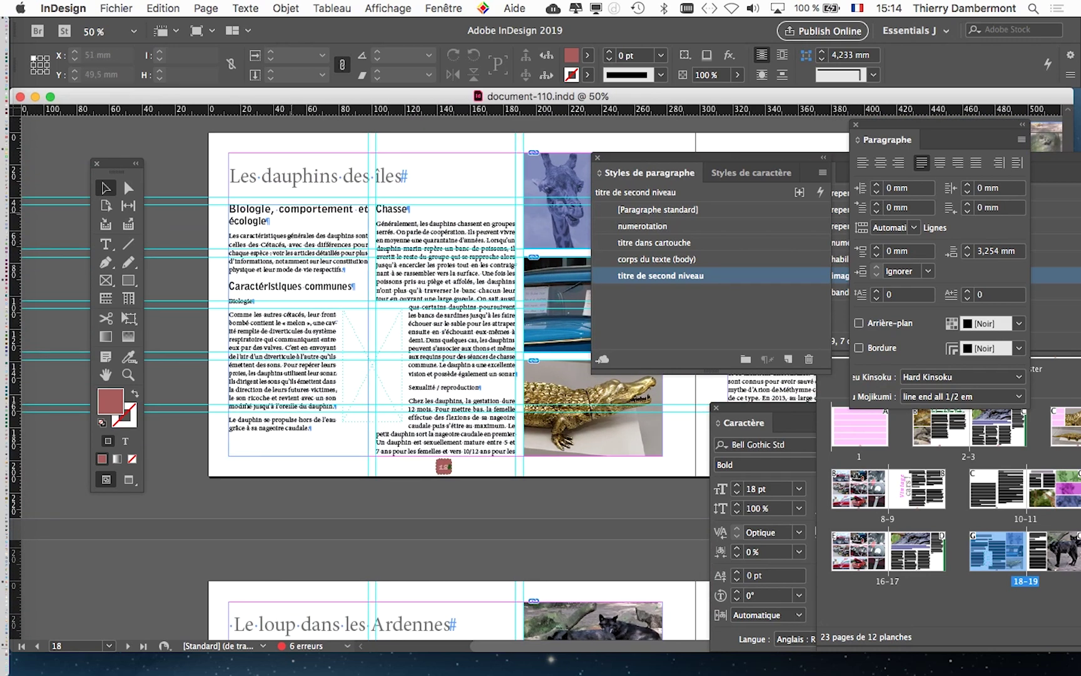
{"action": "key", "text": "super+equal"}
{"action": "key", "text": "super+equal"}
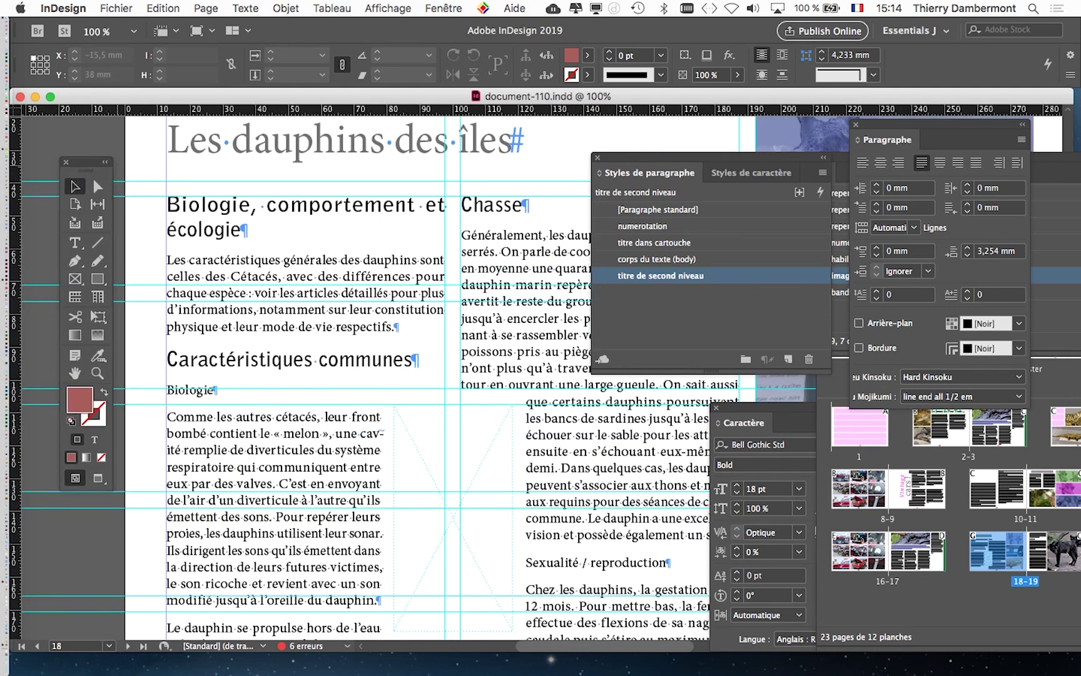
{"action": "left_click_drag", "start_coordinate": [117, 164], "coordinate": [73, 157]}
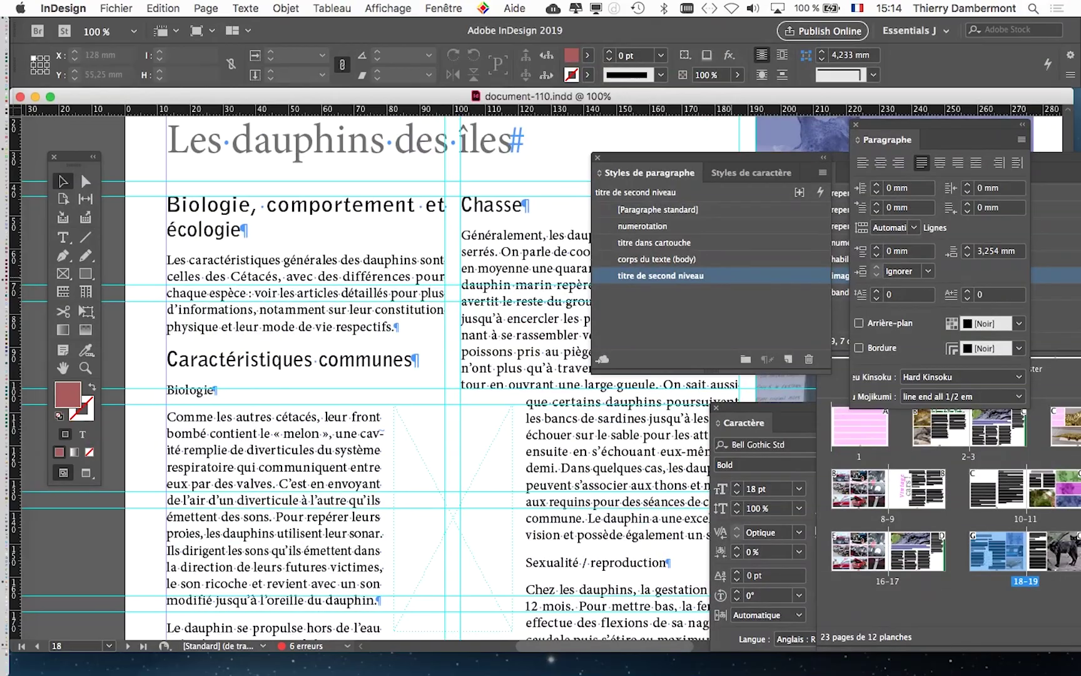
Step: Set the 'titre de second niveau' Alignement to Aligner à gauche under Retrait et espacement
{"action": "double_click", "coordinate": [661, 275]}
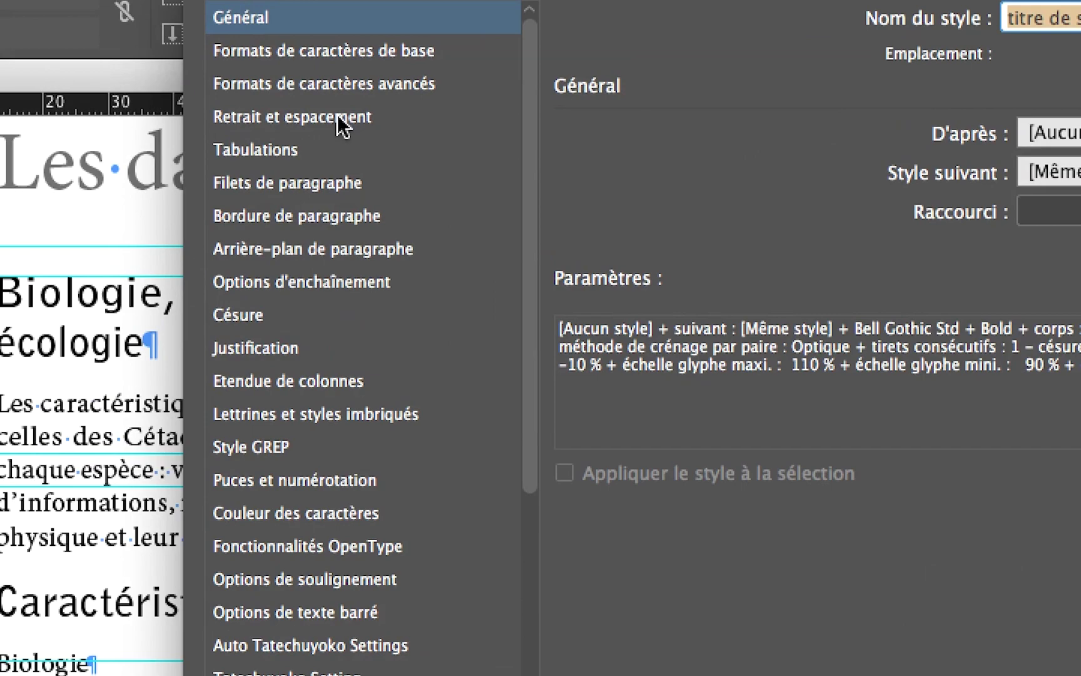
{"action": "left_click", "coordinate": [395, 118]}
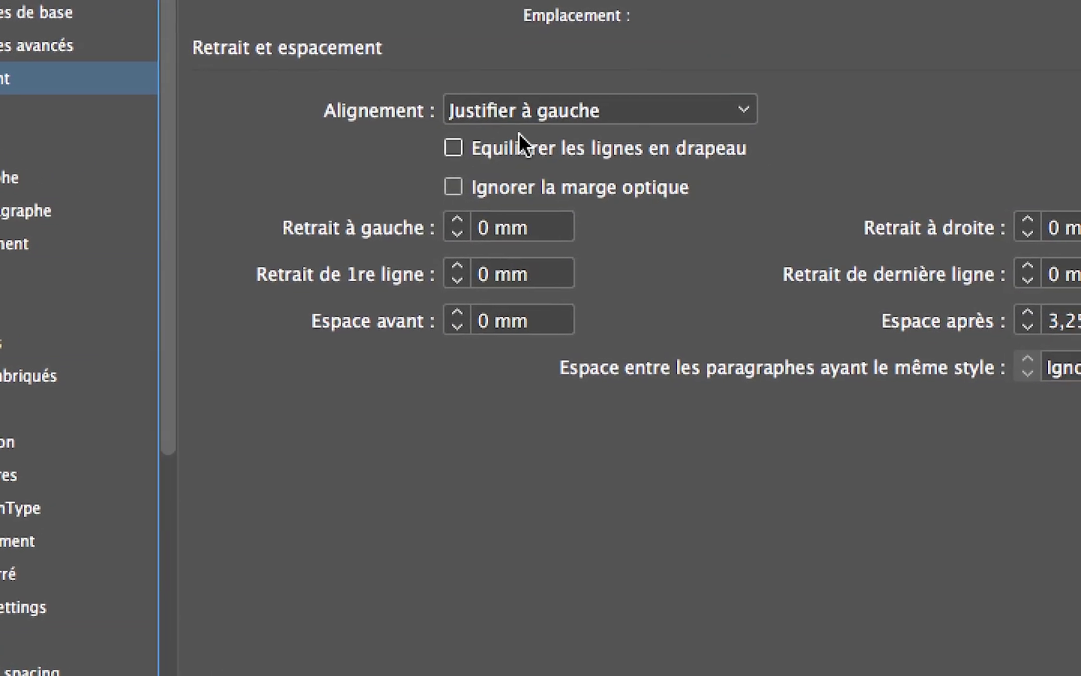
{"action": "left_click", "coordinate": [519, 126]}
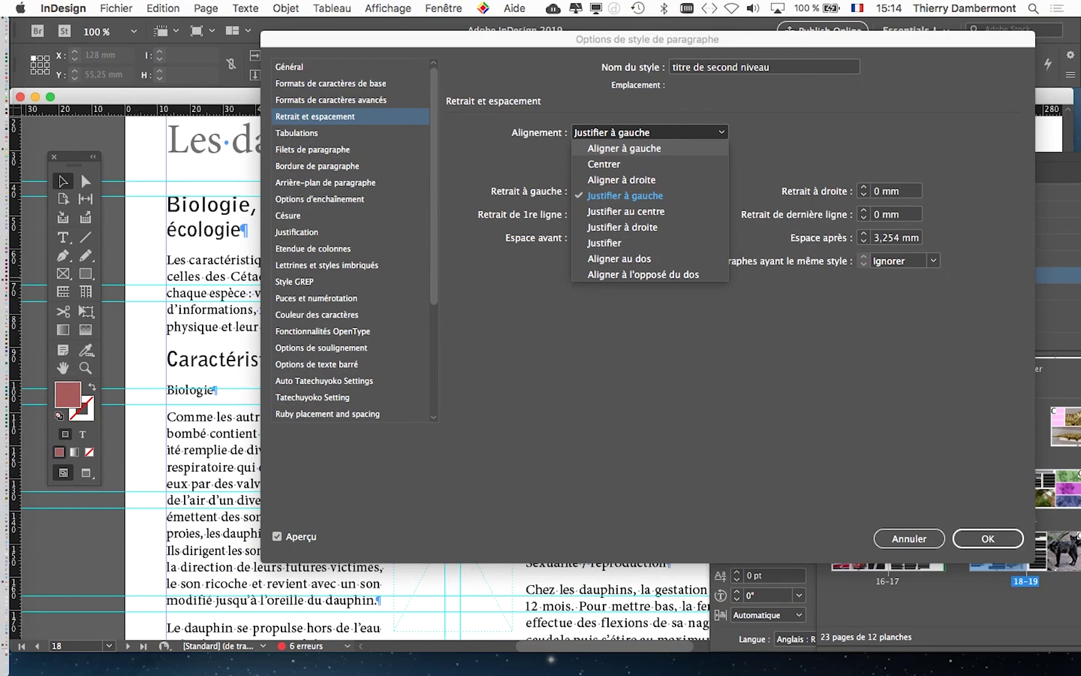
{"action": "left_click", "coordinate": [520, 147]}
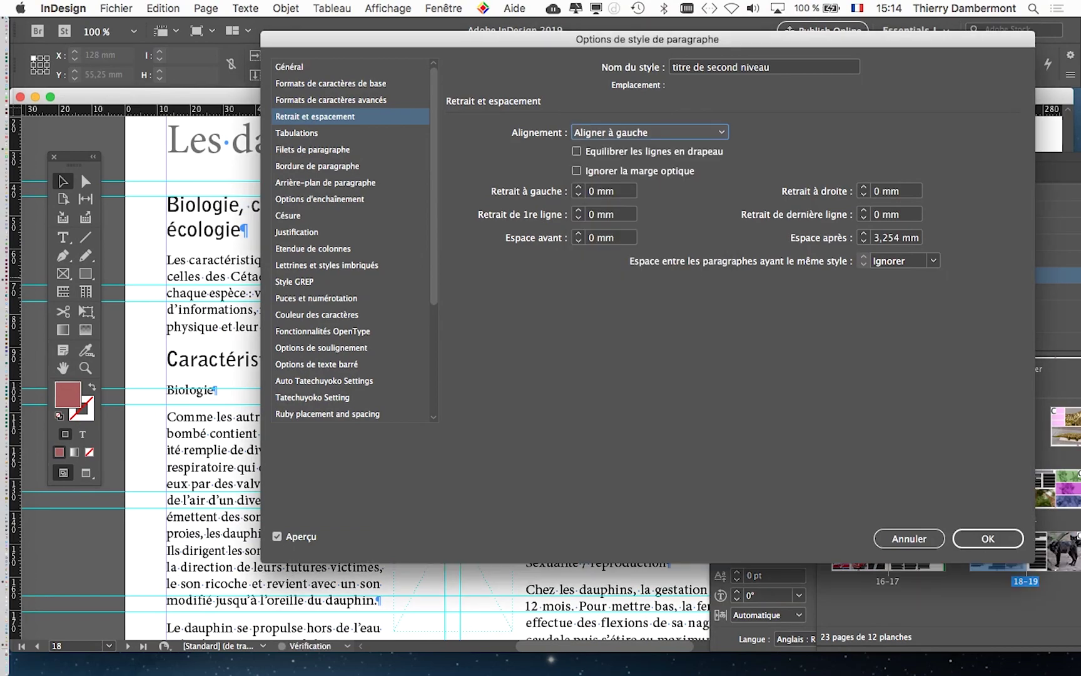
{"action": "key", "text": "Return"}
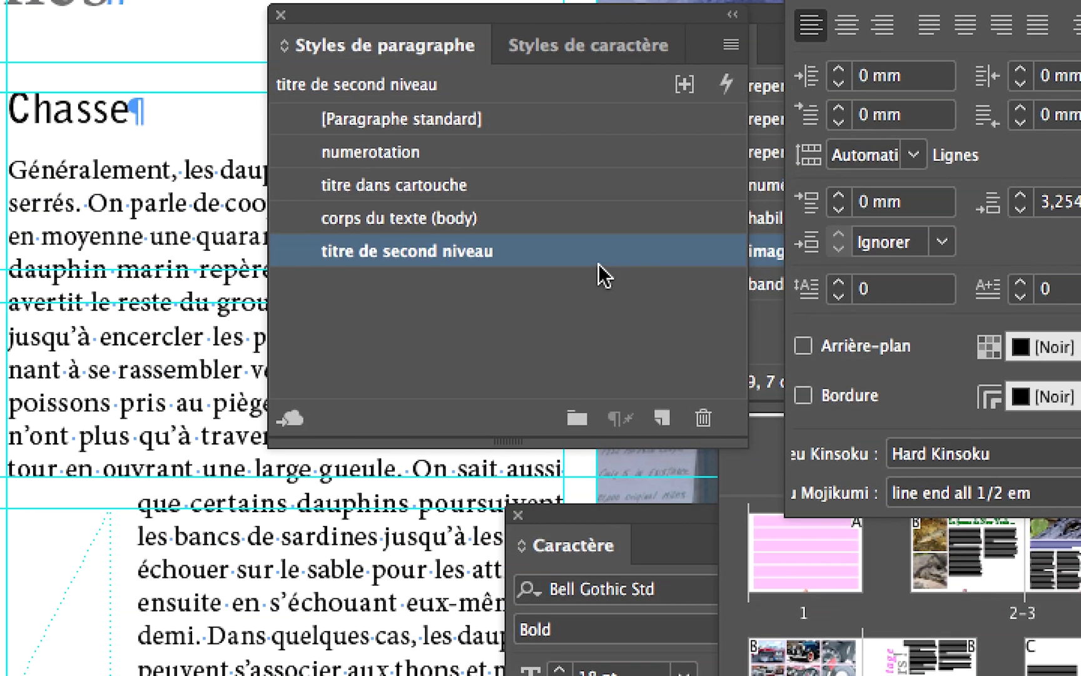
Step: Set the style's Couleur des caractères to the red swatch C=15 M=100 Y=100 K=0
{"action": "double_click", "coordinate": [600, 259]}
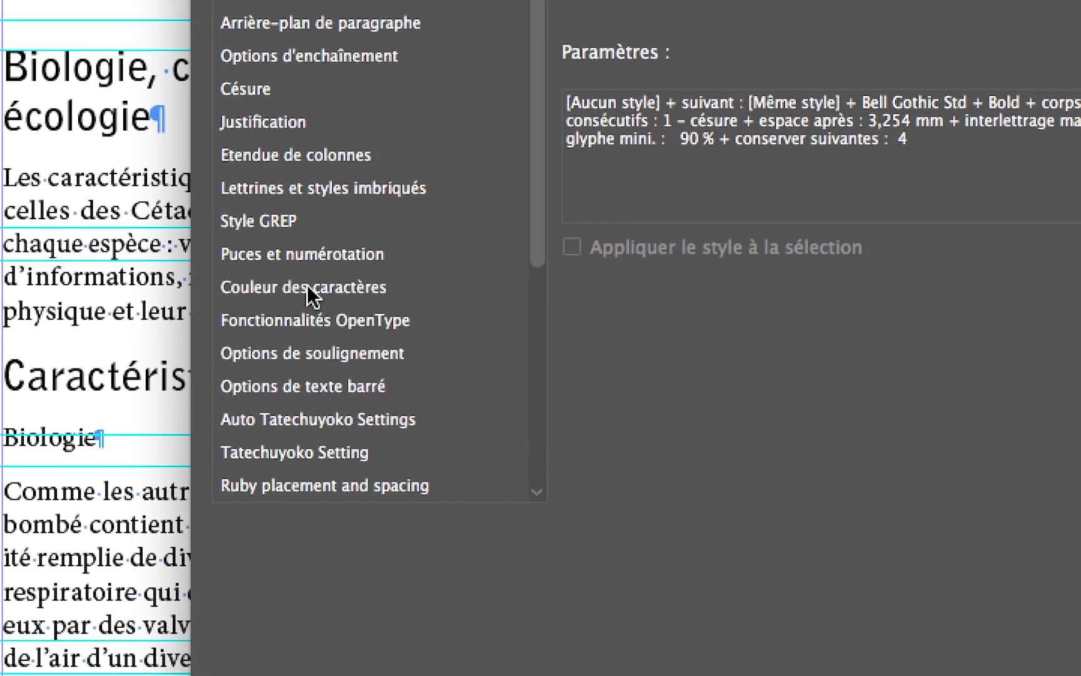
{"action": "left_click", "coordinate": [307, 332]}
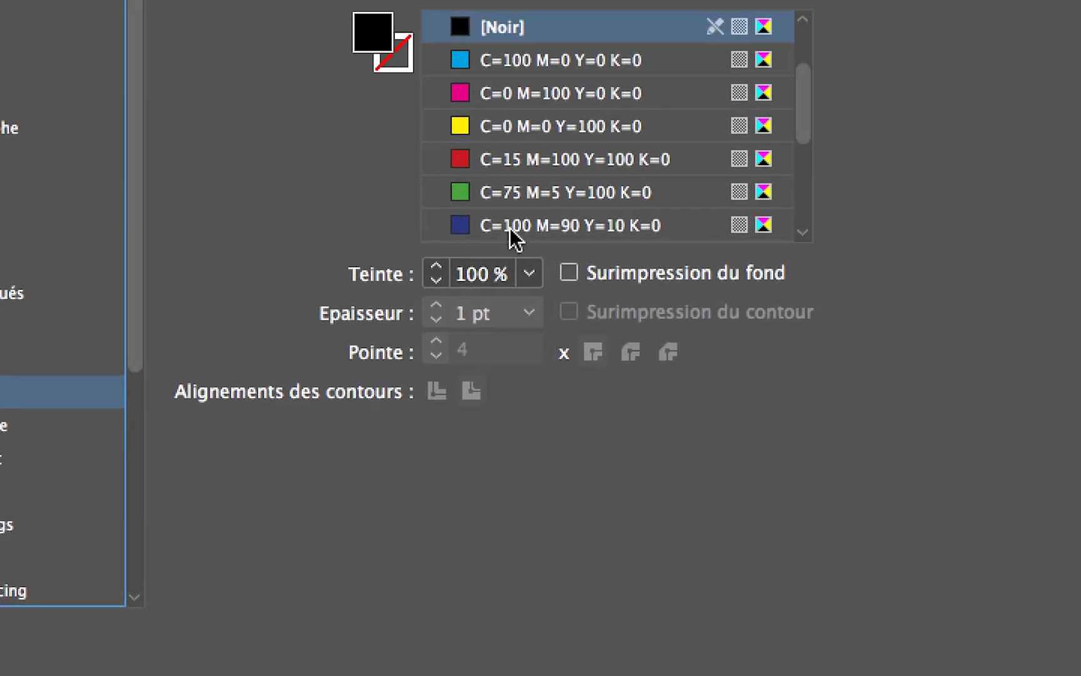
{"action": "left_click", "coordinate": [512, 213]}
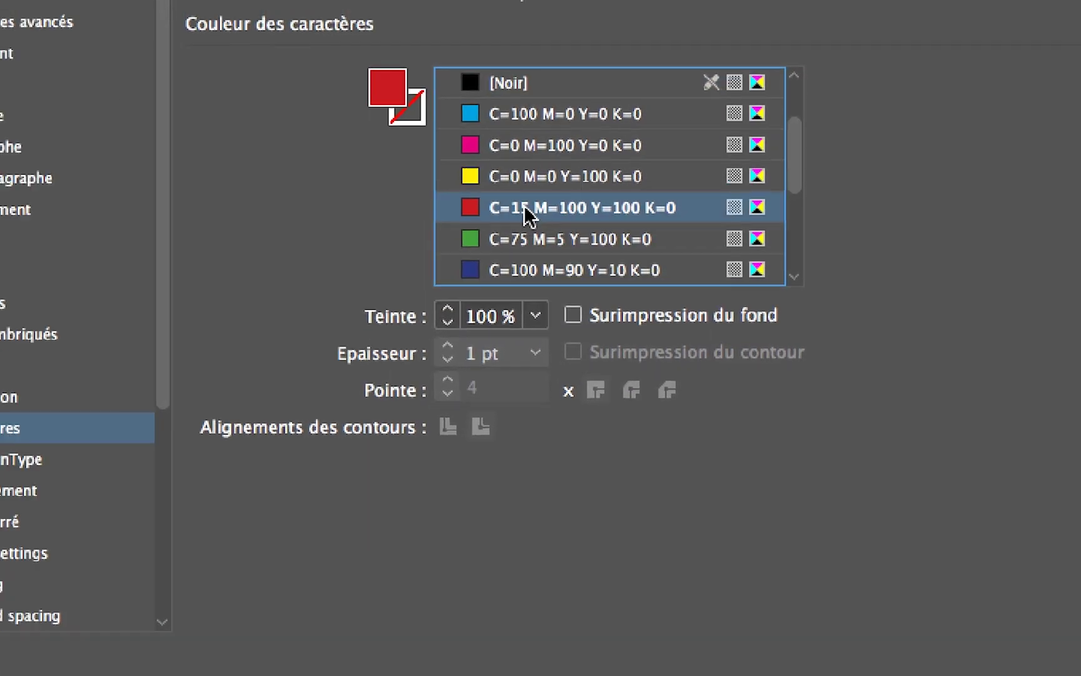
{"action": "key", "text": "Return"}
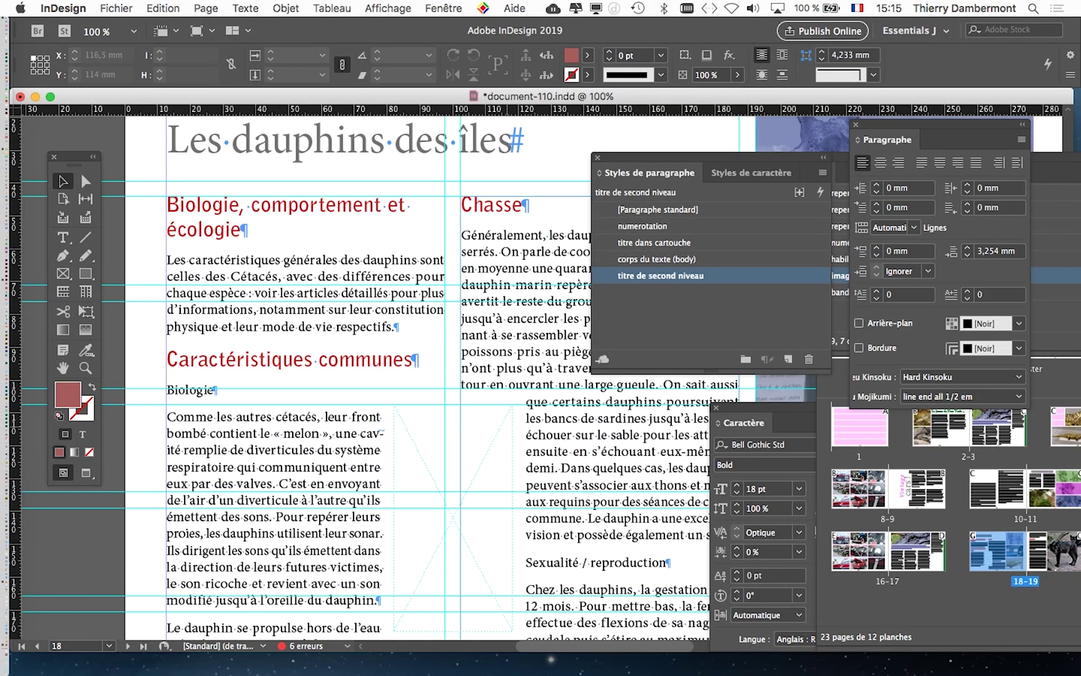